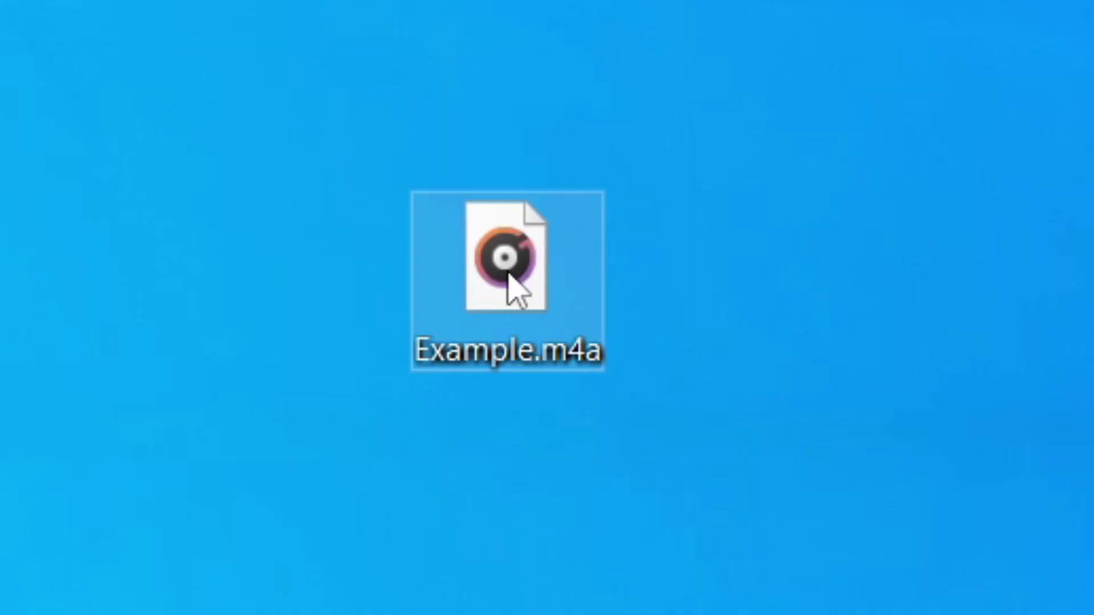
Launch Google Chrome from the taskbar on the Google homepage.
mouse_move(537, 289)
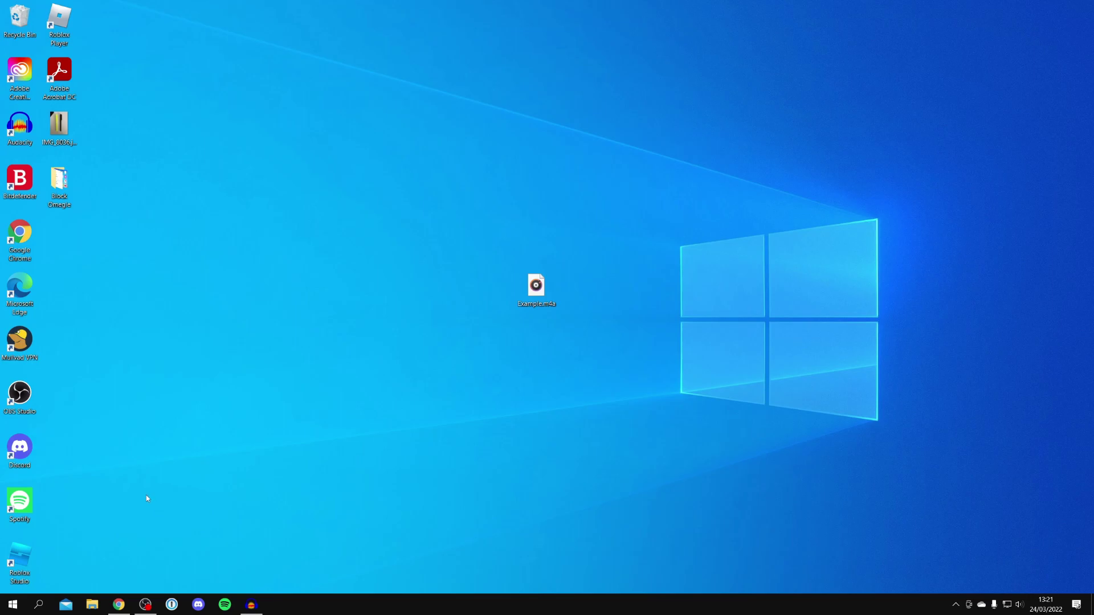
click(119, 605)
Search Google for 'vlc media player' and open the official videolan.org result.
click(458, 271)
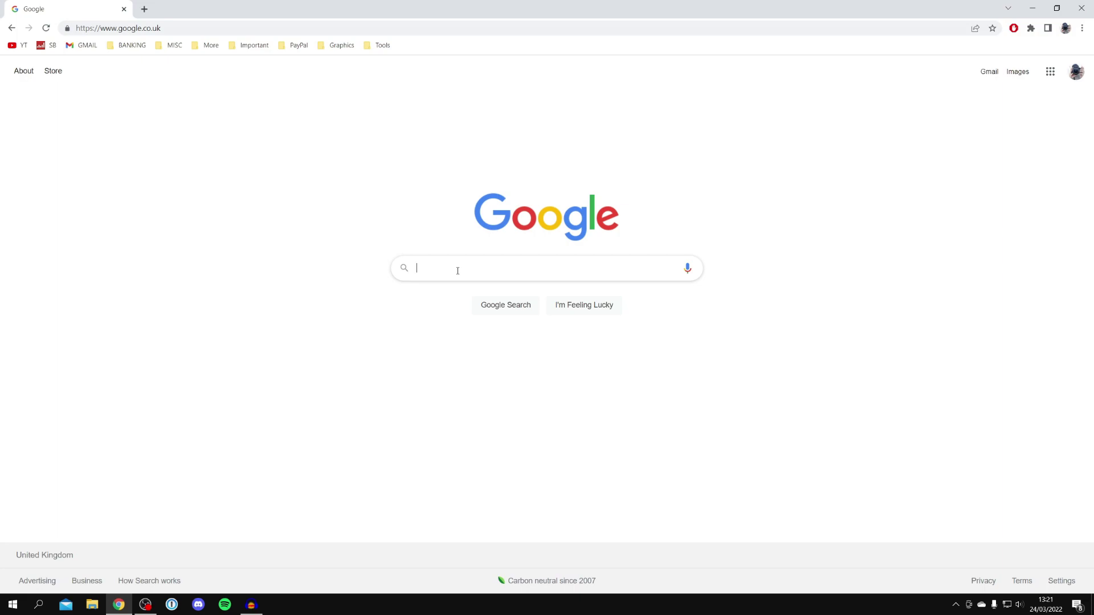
text(vlc)
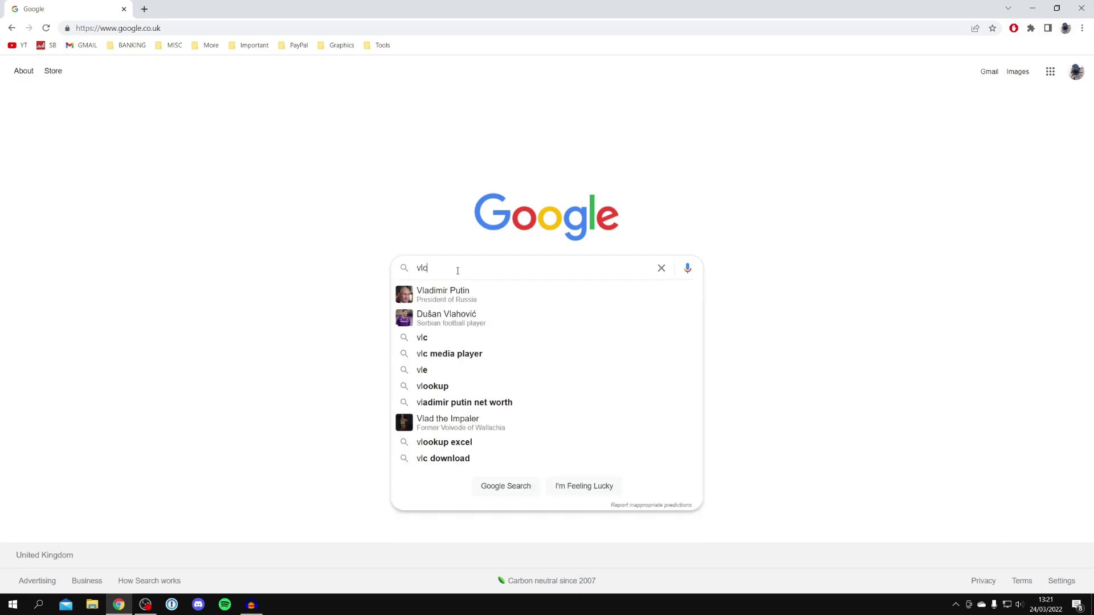
text( media player)
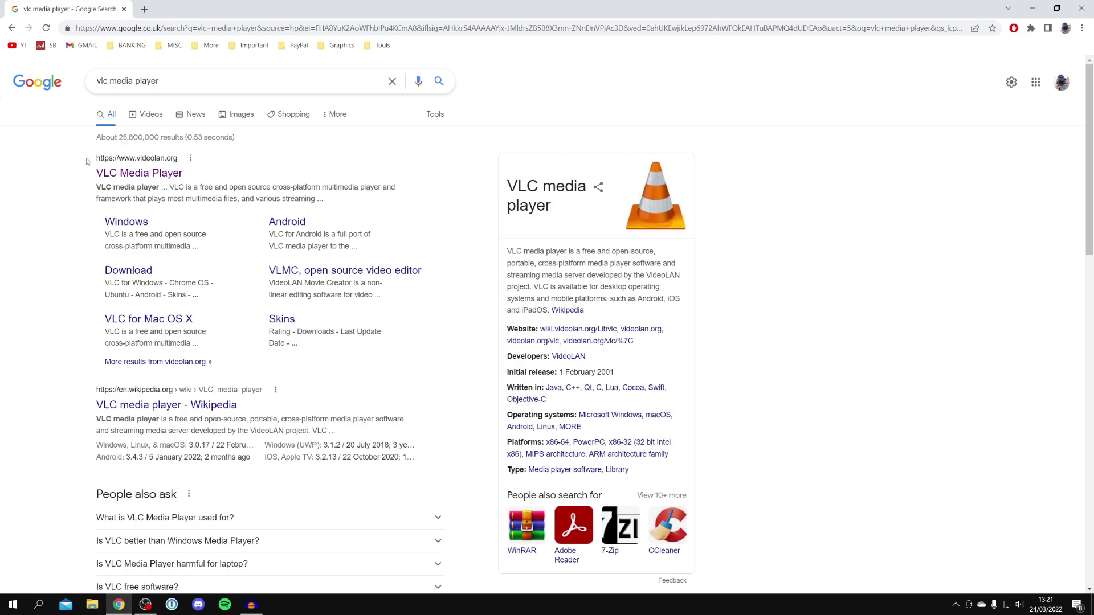
click(158, 171)
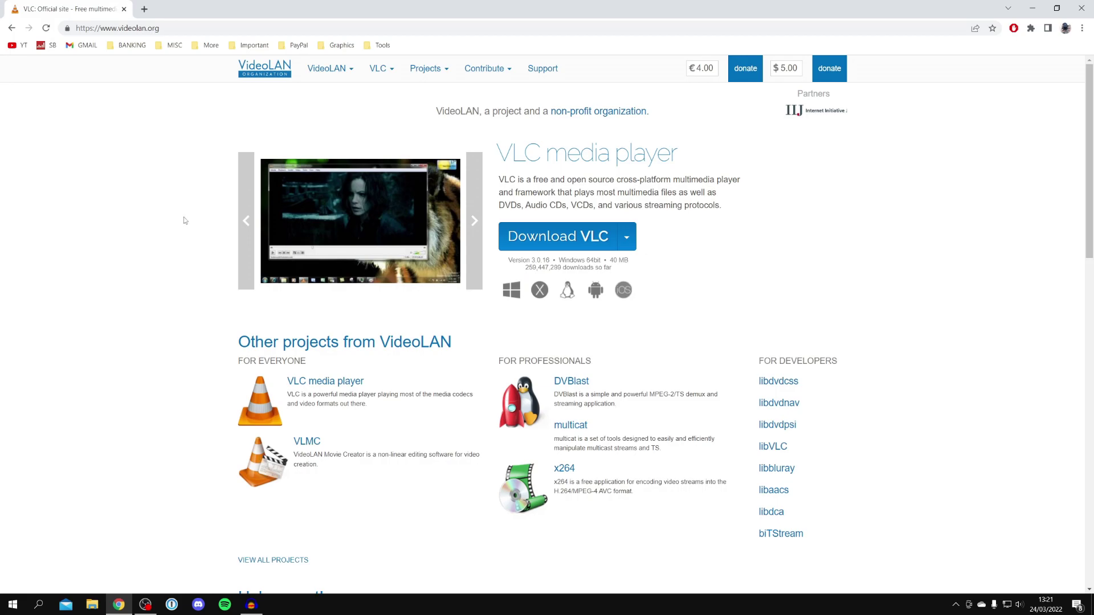
Download the VLC 3.0.16 64-bit Windows installer from videolan.org.
click(552, 238)
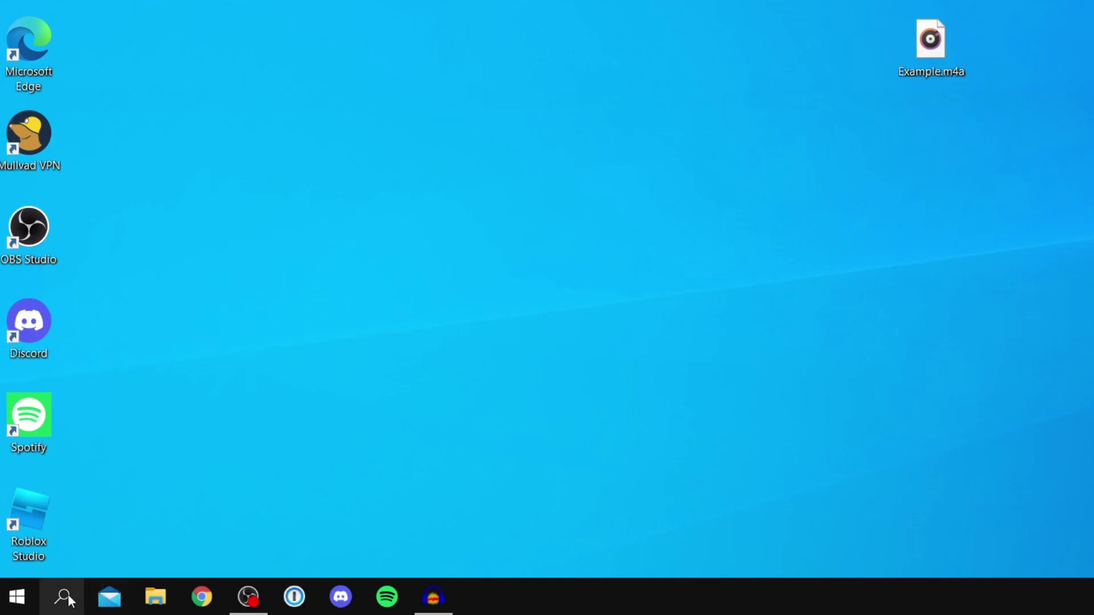
Search Windows for 'vlc med' and launch VLC media player.
click(39, 603)
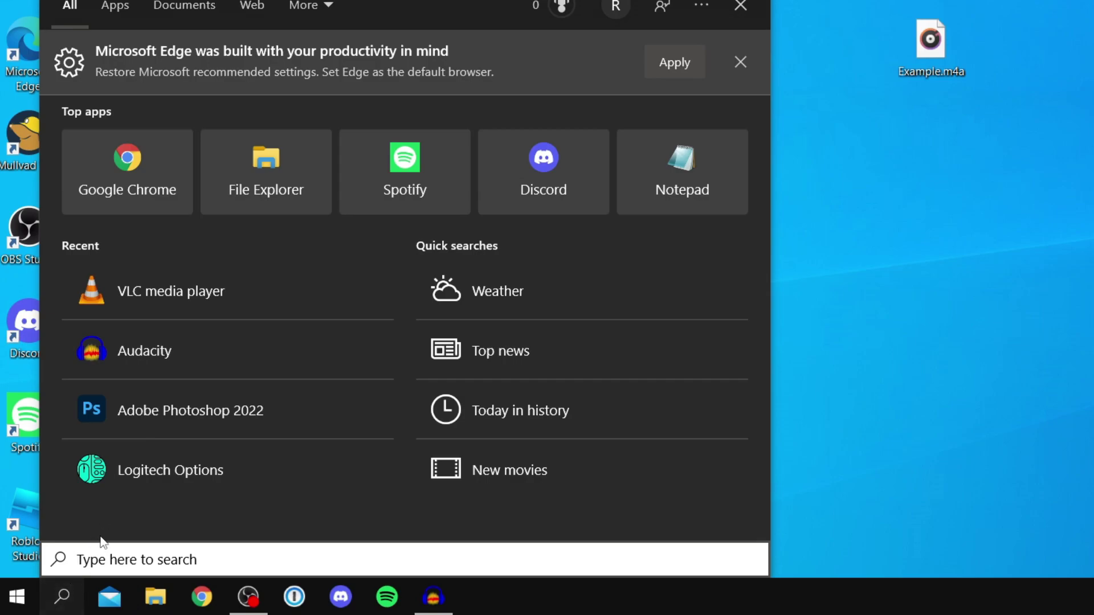
text(vlc med)
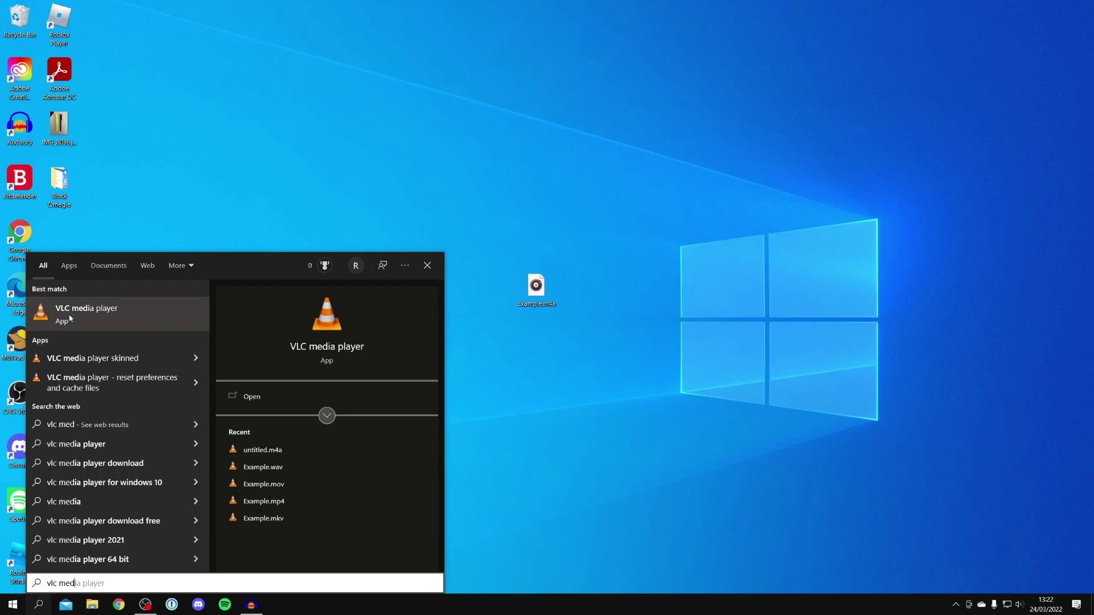
click(70, 316)
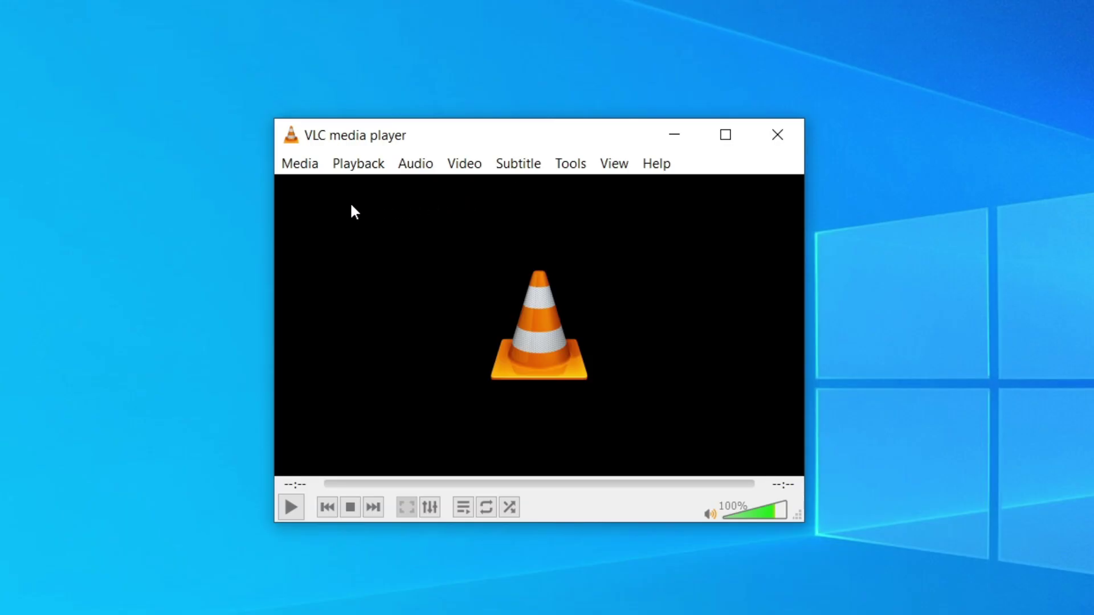
Add Example.m4a from the Desktop as the source in Media > Convert / Save.
click(303, 164)
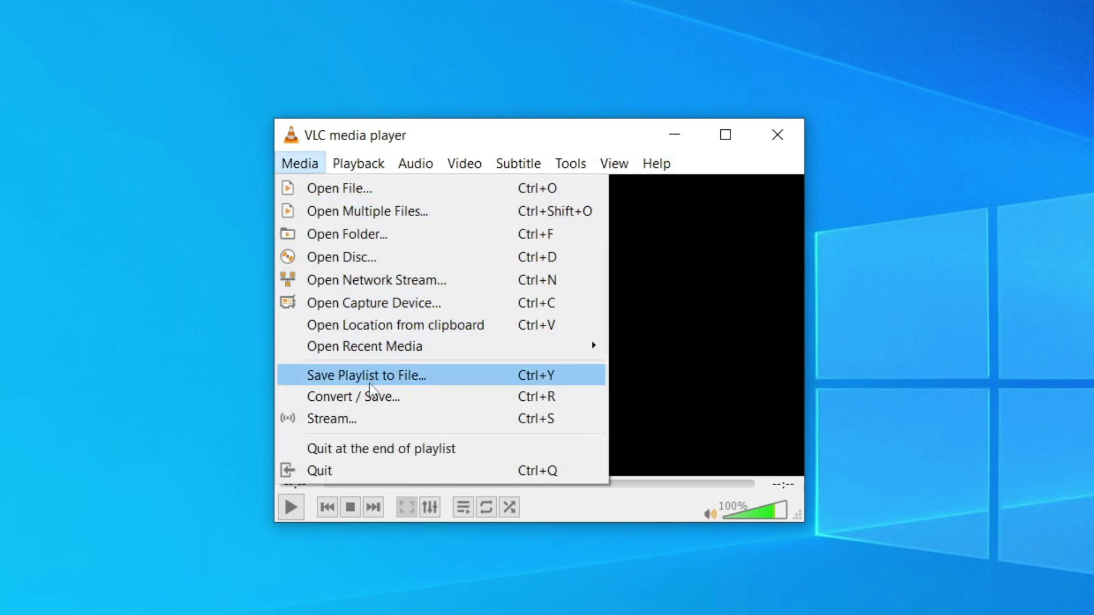
click(344, 402)
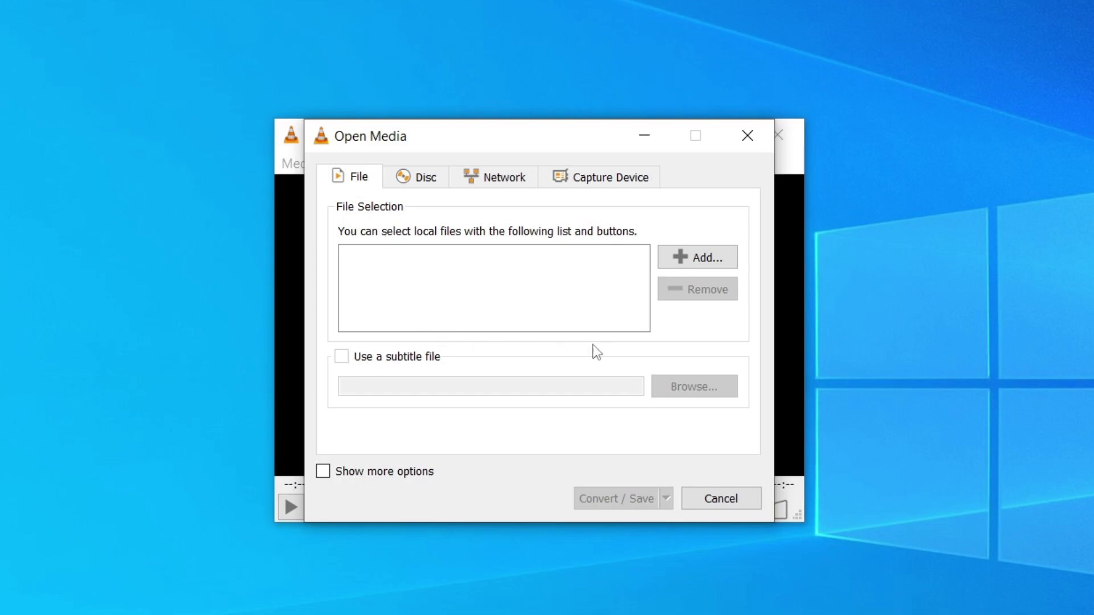
click(692, 264)
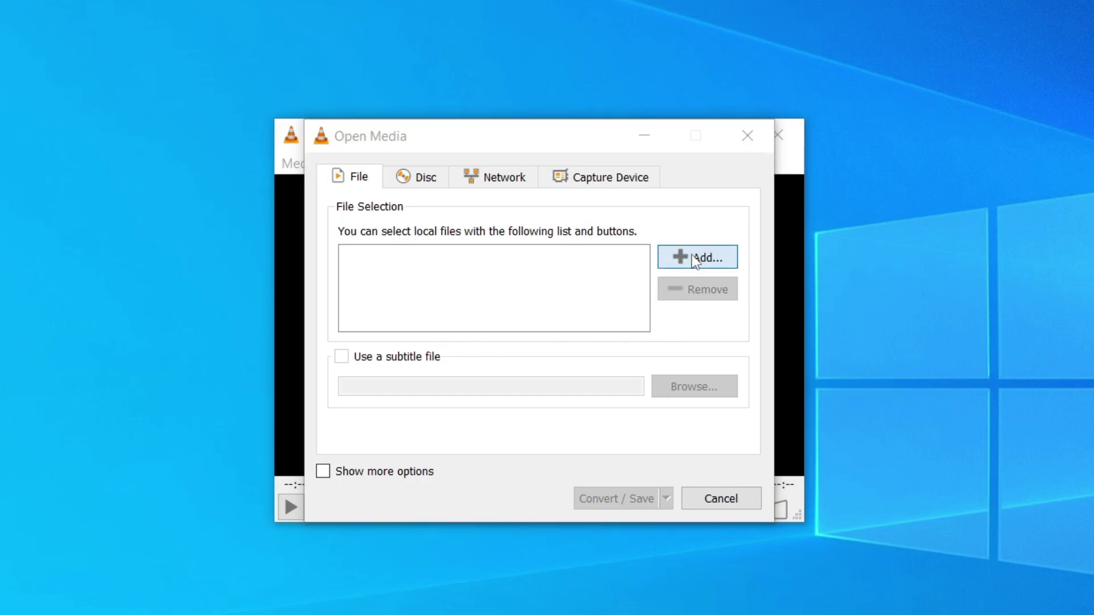
drag(604, 182, 365, 71)
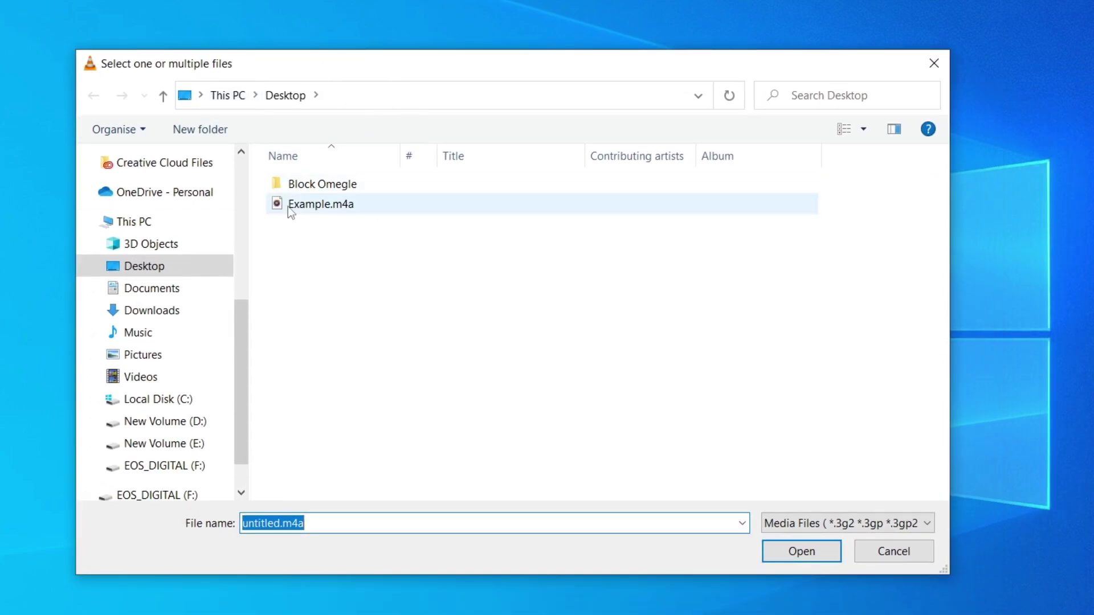
click(377, 211)
click(802, 551)
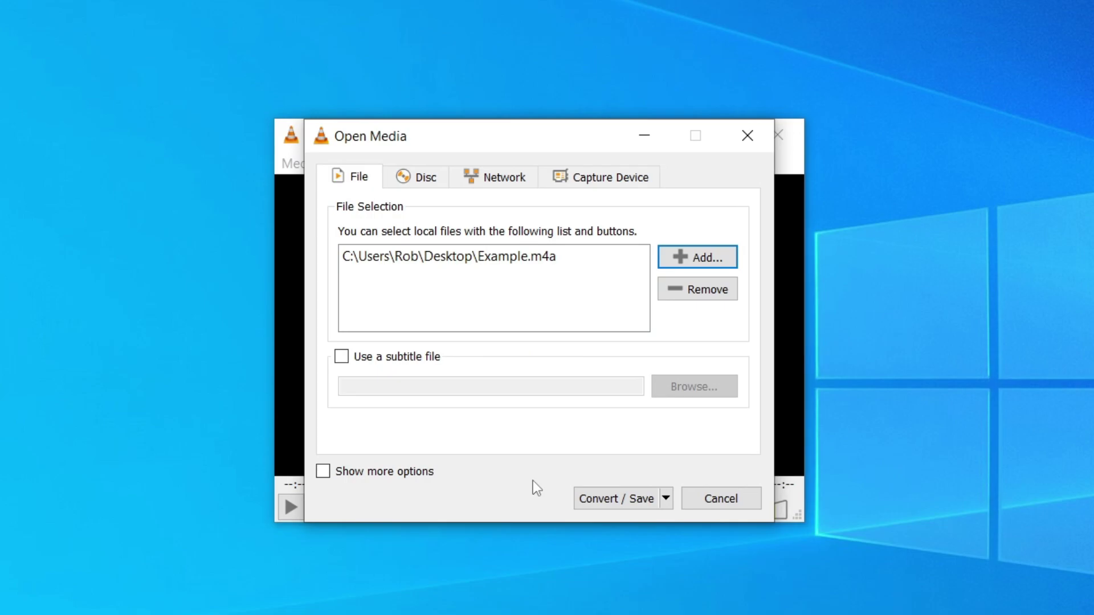
click(615, 507)
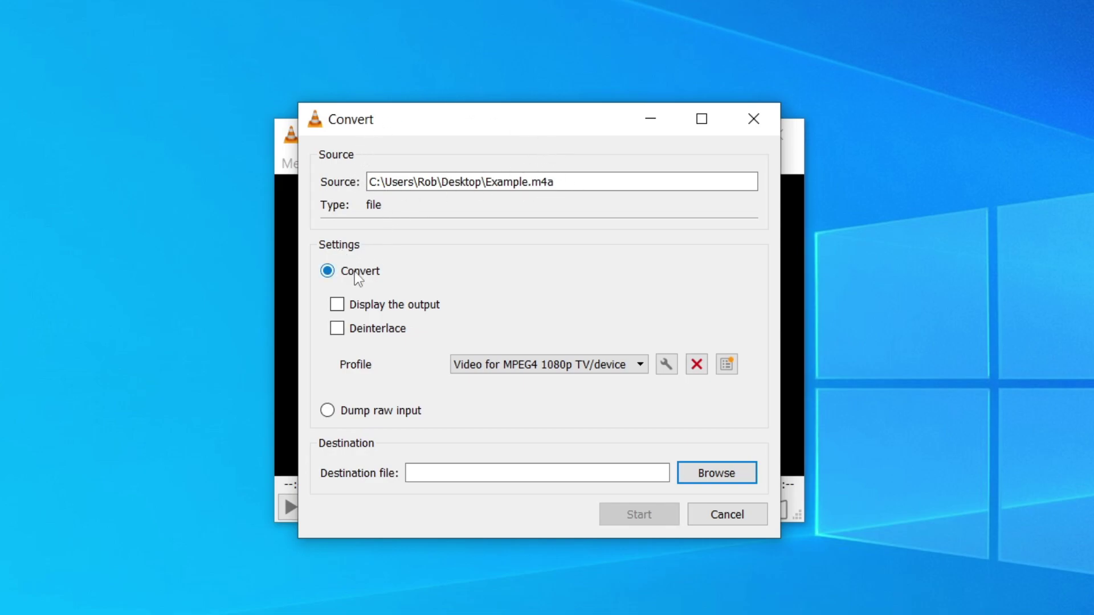
Choose Audio - MP3 as the conversion output profile.
click(506, 368)
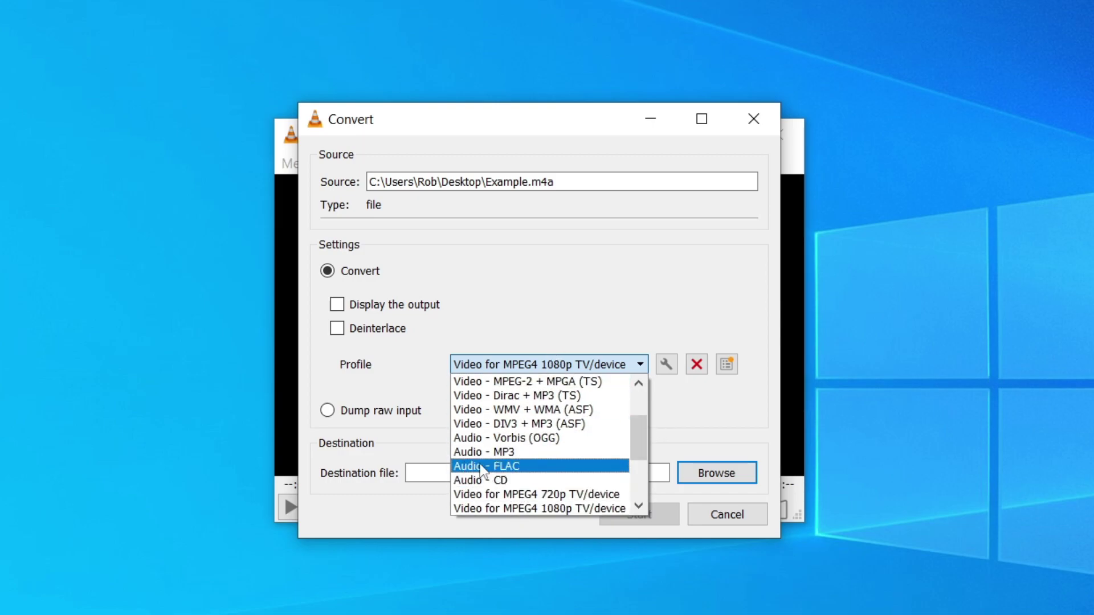
click(513, 453)
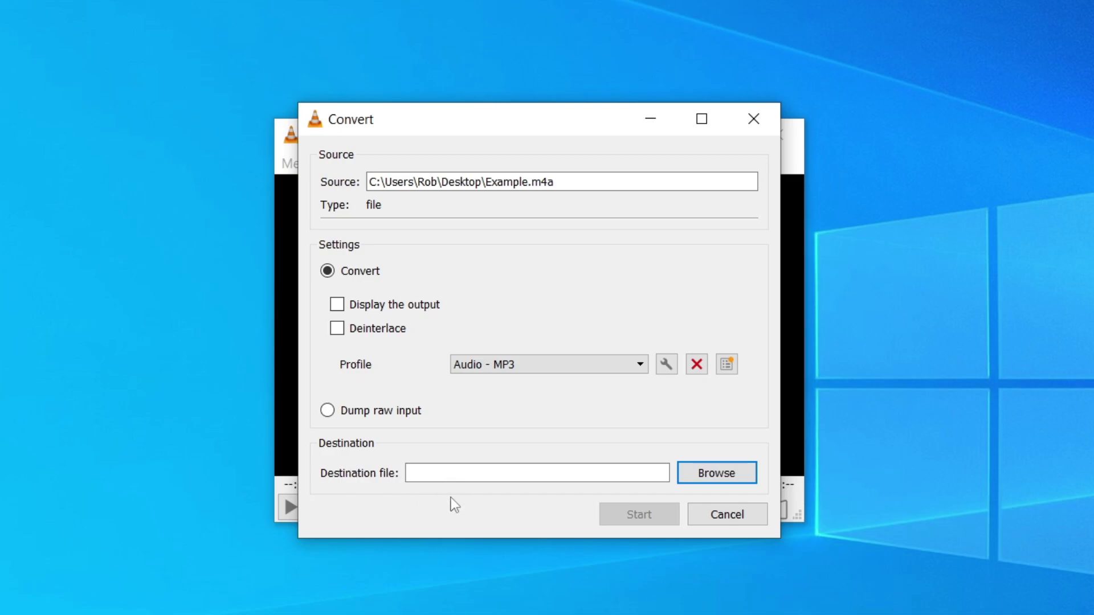
click(690, 473)
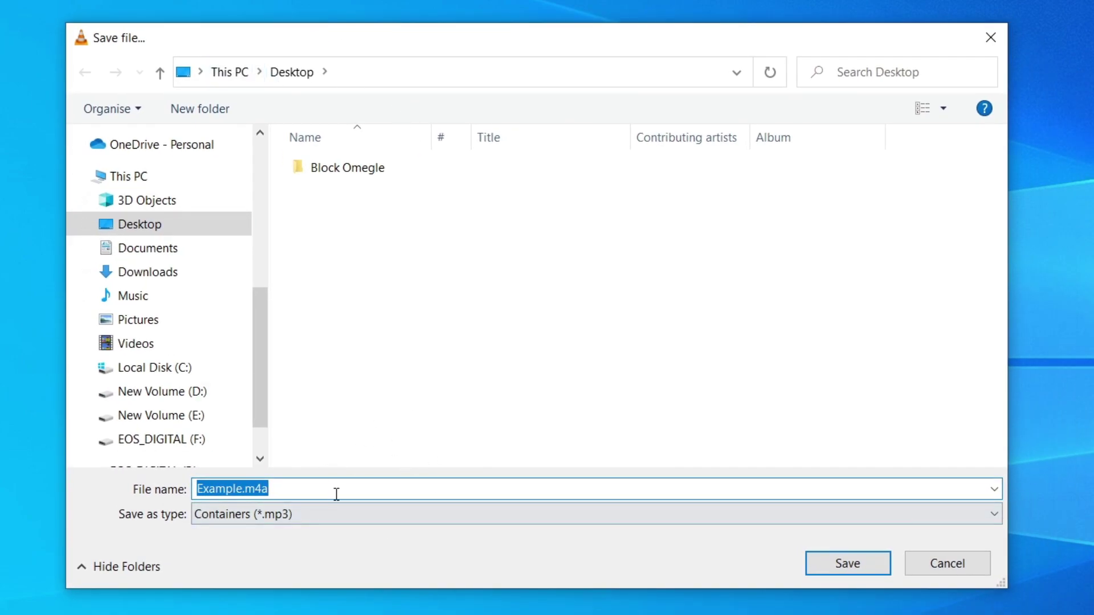
Set the destination to Example.mp3 on the Desktop, run the conversion, and close VLC.
click(289, 488)
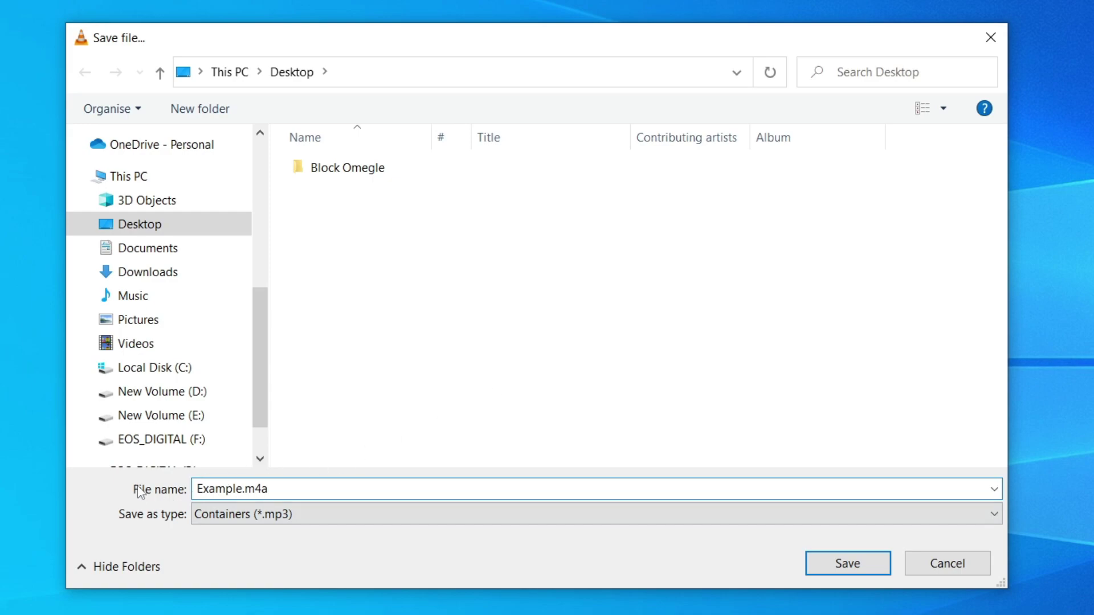
key(BackSpace)
key(BackSpace)
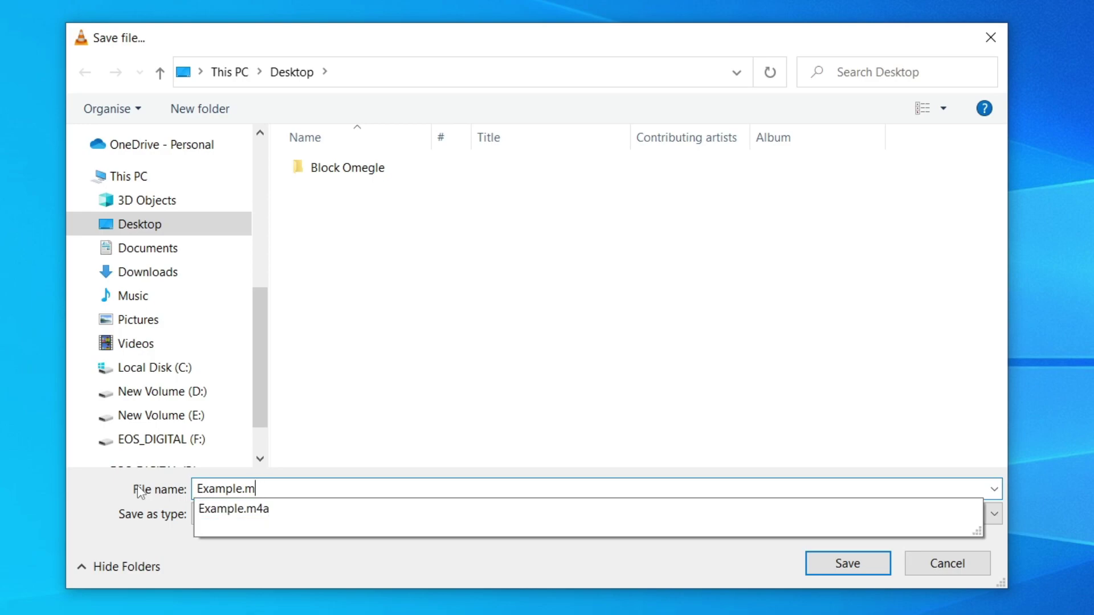
text(p3)
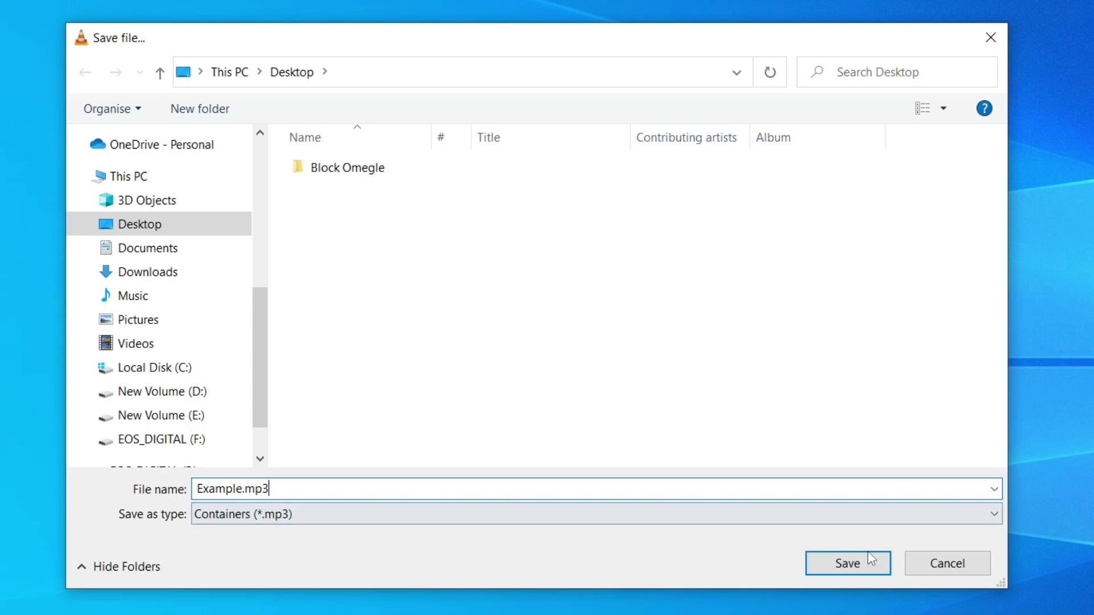
click(870, 556)
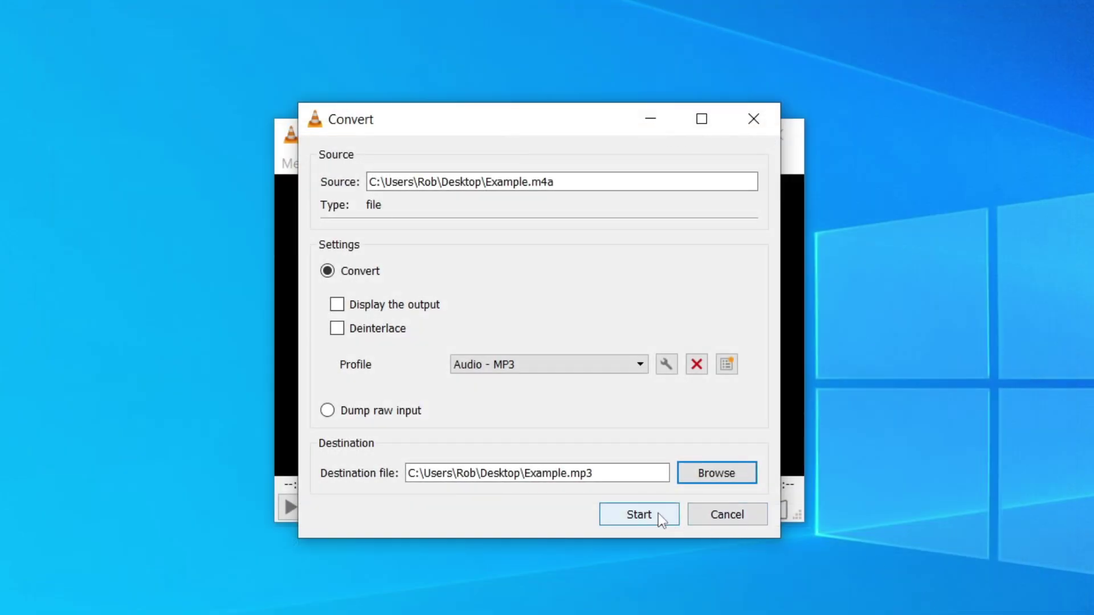
click(658, 517)
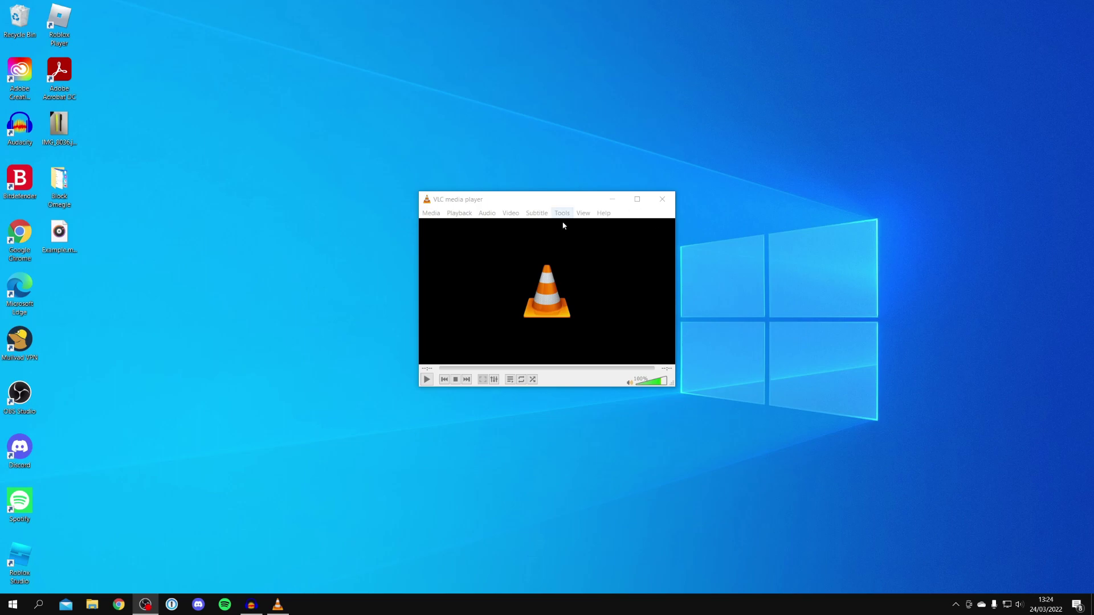
click(662, 199)
Place Example.mp3 beside Example.m4a and compare sizes: 176 KB MP3 versus 578 KB M4A.
drag(59, 234, 599, 306)
click(533, 300)
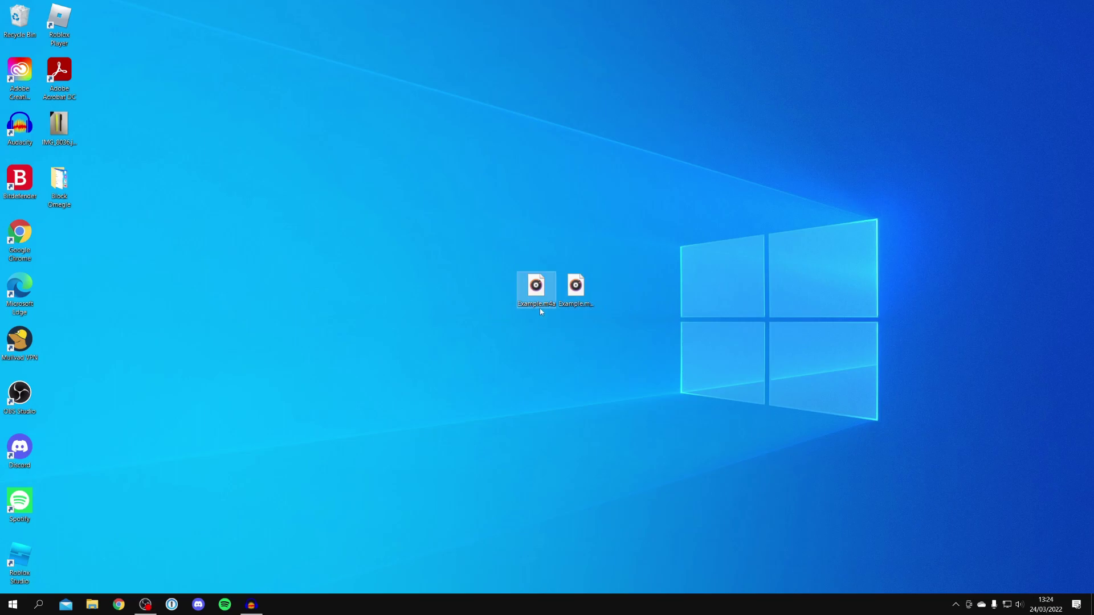
click(640, 324)
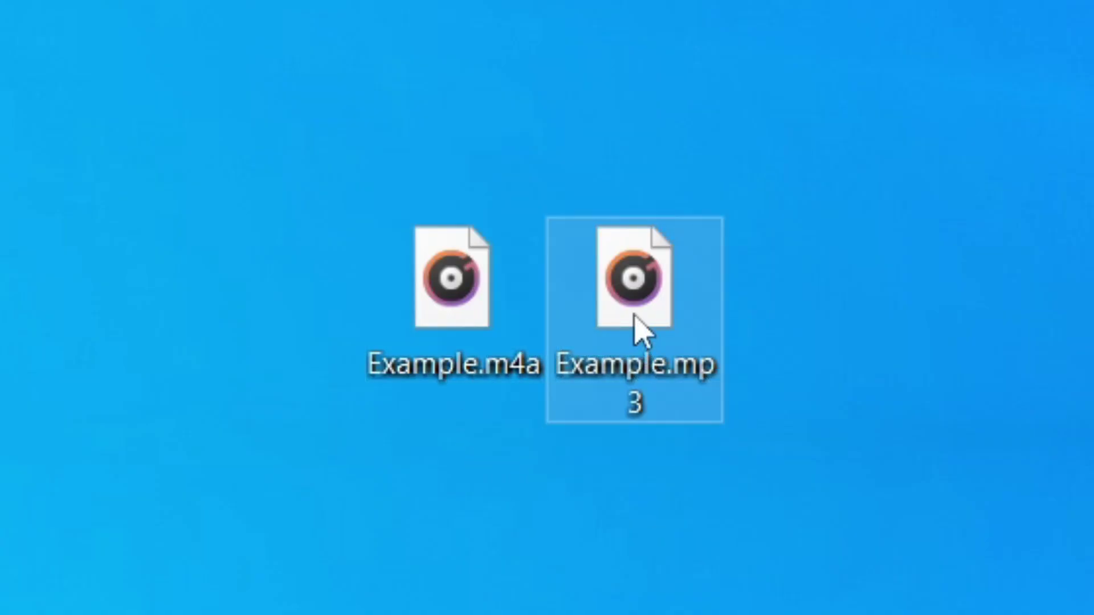
mouse_move(707, 342)
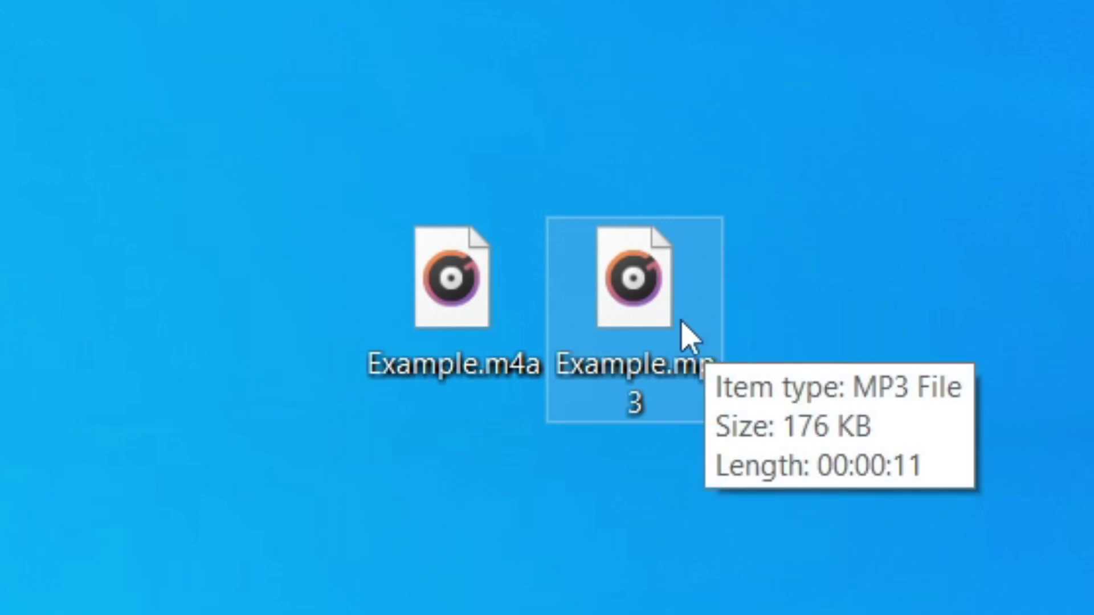
click(464, 303)
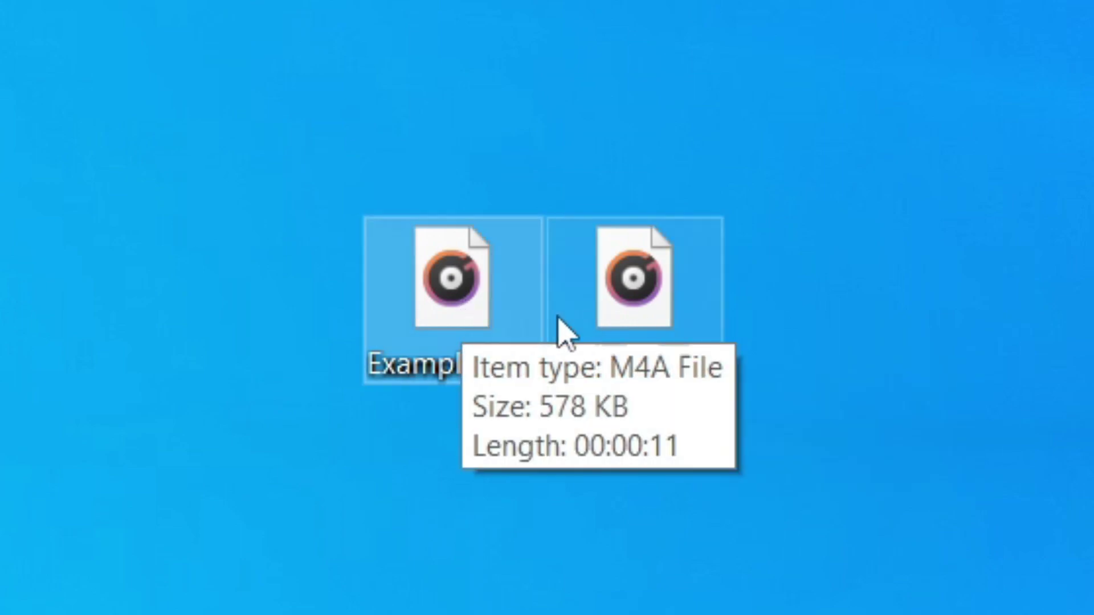
click(634, 319)
drag(154, 59, 853, 426)
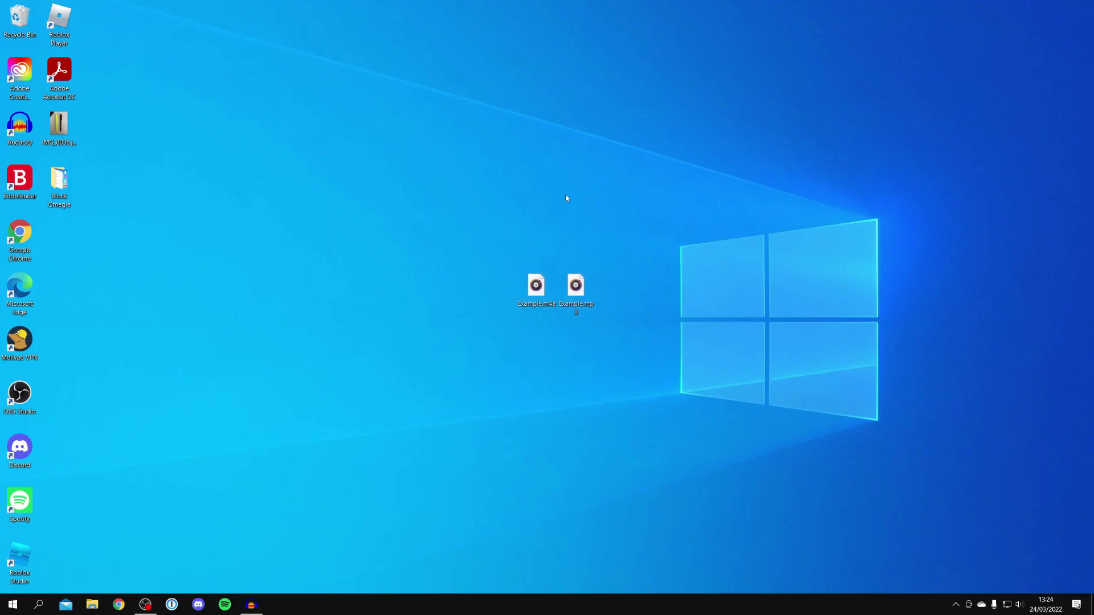